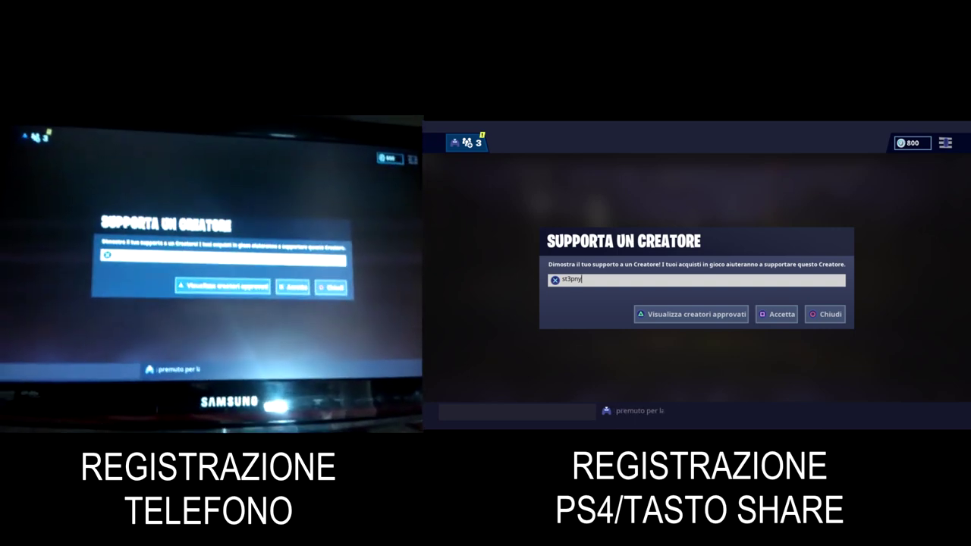
pyautogui.press('Return')
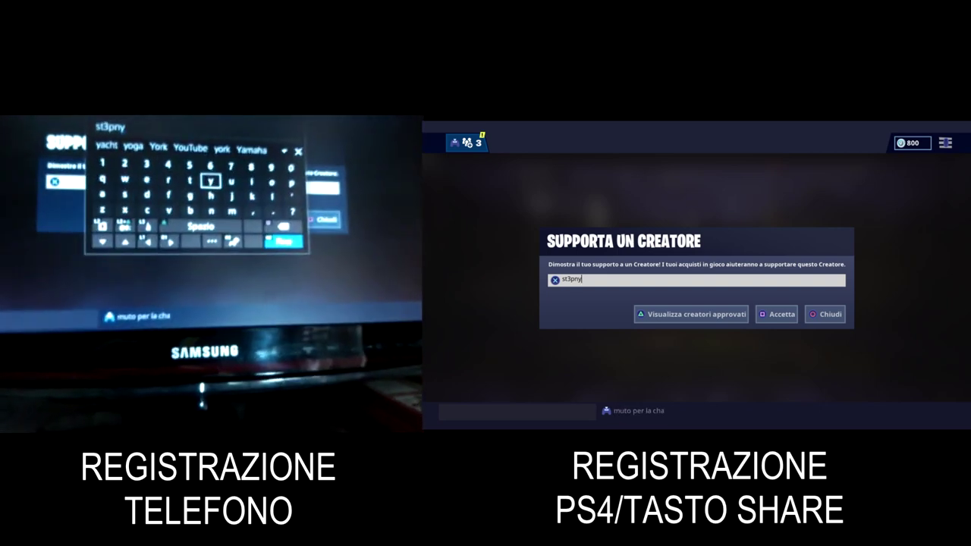
pyautogui.press('Return')
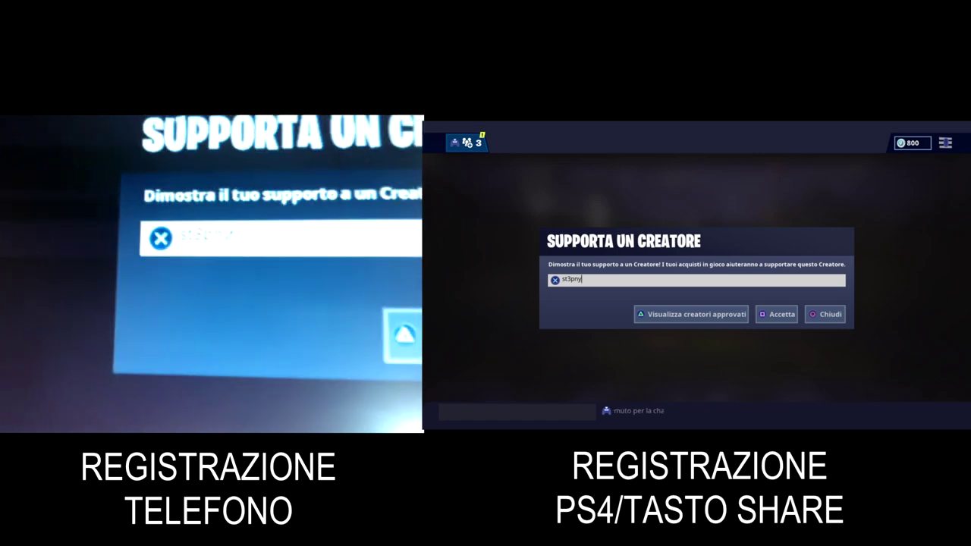
pyautogui.press('Return')
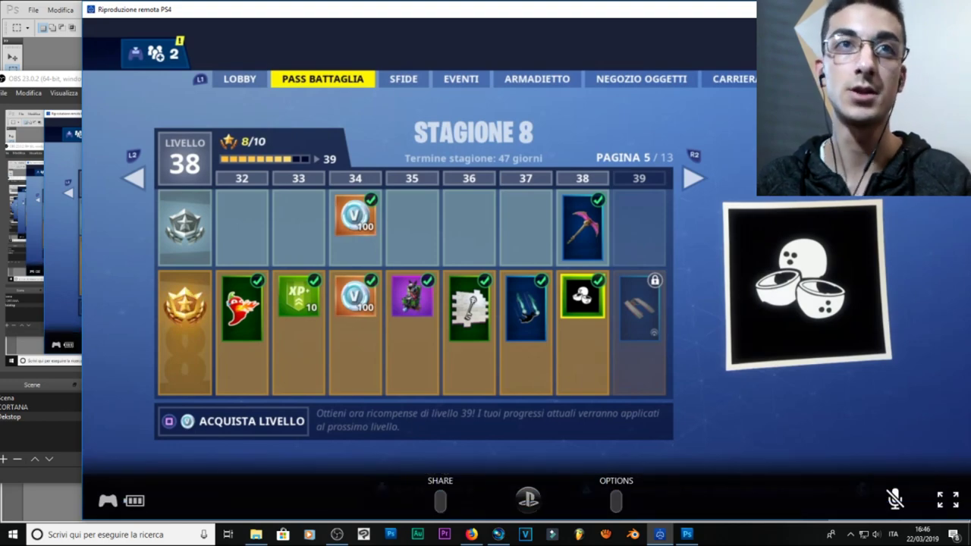
# - Minimise the PS4 Remote Play and OBS windows and launch Paint
pyautogui.click(907, 9)
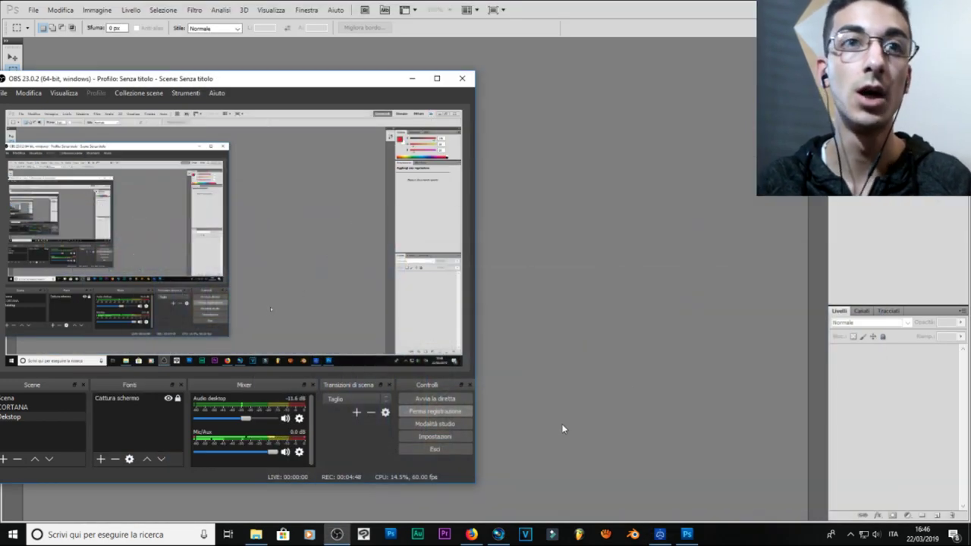
pyautogui.click(612, 395)
pyautogui.click(120, 534)
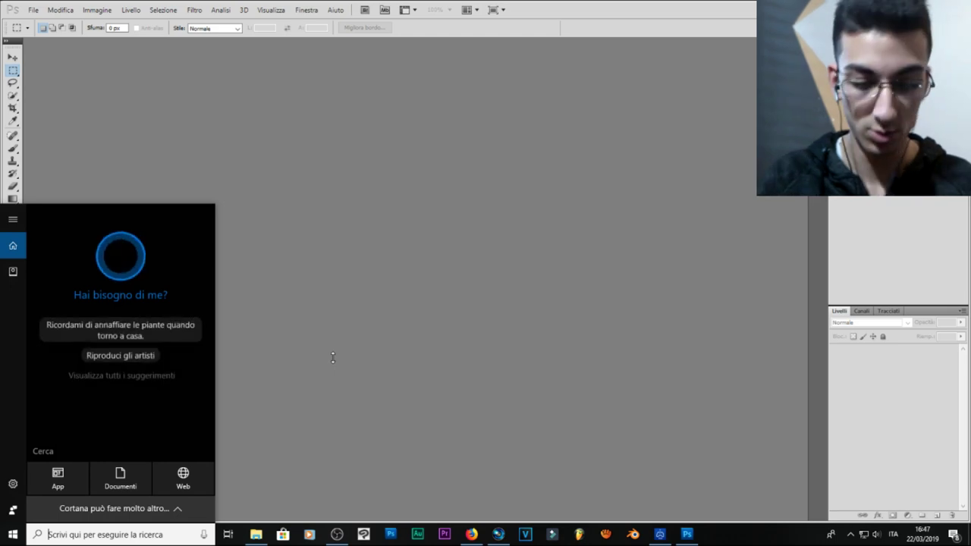
pyautogui.write('paint')
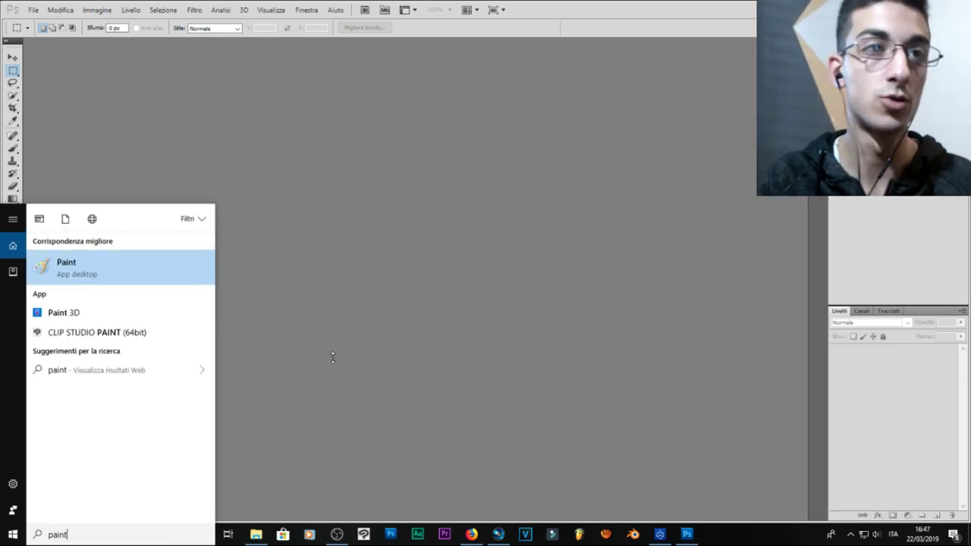
pyautogui.press('Return')
# - Paste the captured game screenshot into the Paint canvas and save it as Vbucks in the VBUCKS FALSI folder
pyautogui.click(29, 67)
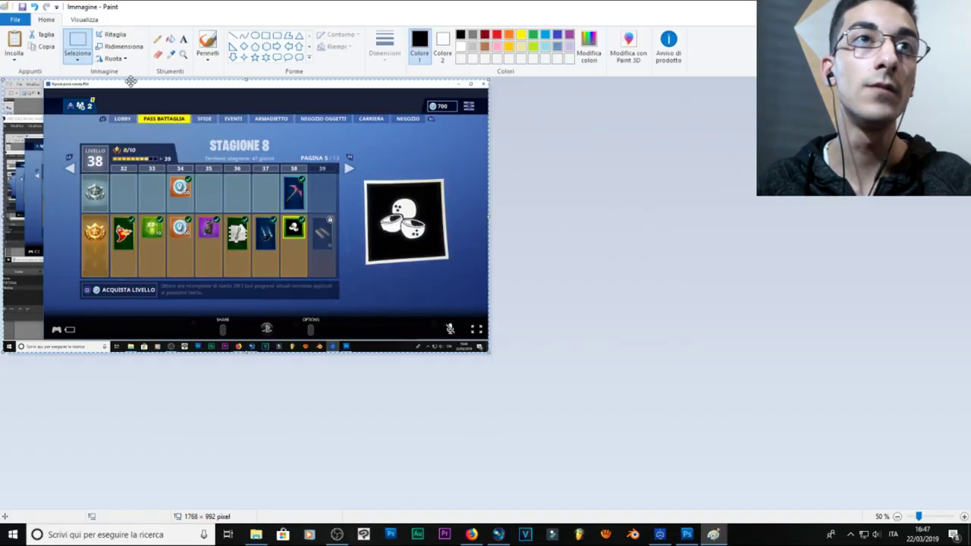
pyautogui.click(575, 278)
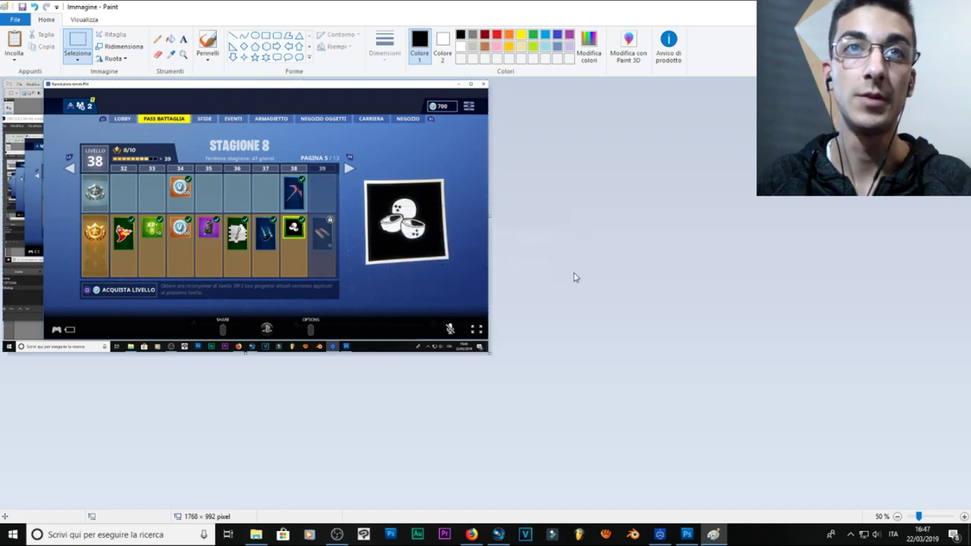
pyautogui.hotkey('ctrl', 's')
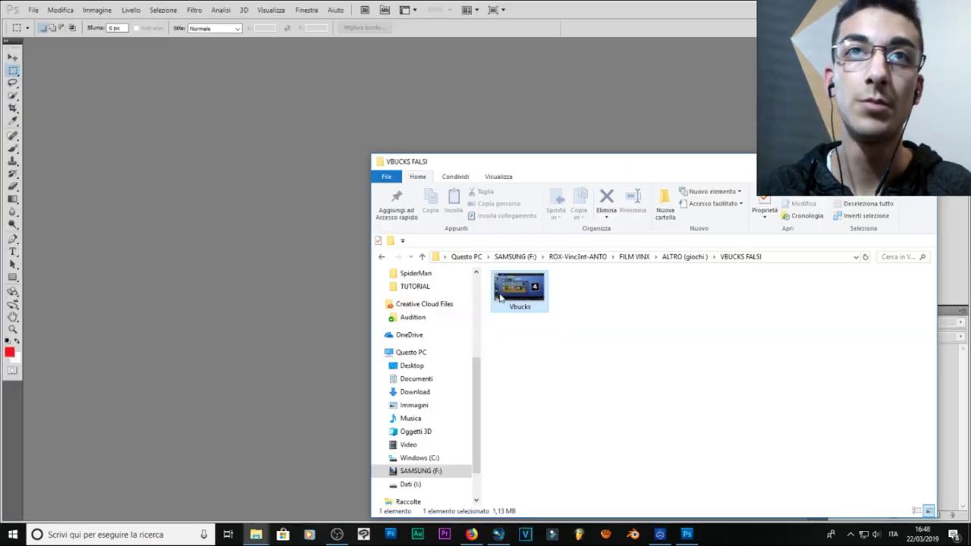
# - Open the Vbucks image in Photoshop and enlarge its layer until the game view fills the canvas
pyautogui.moveTo(524, 288)
pyautogui.mouseDown()
pyautogui.moveTo(328, 296)
pyautogui.moveTo(402, 300)
pyautogui.mouseUp()
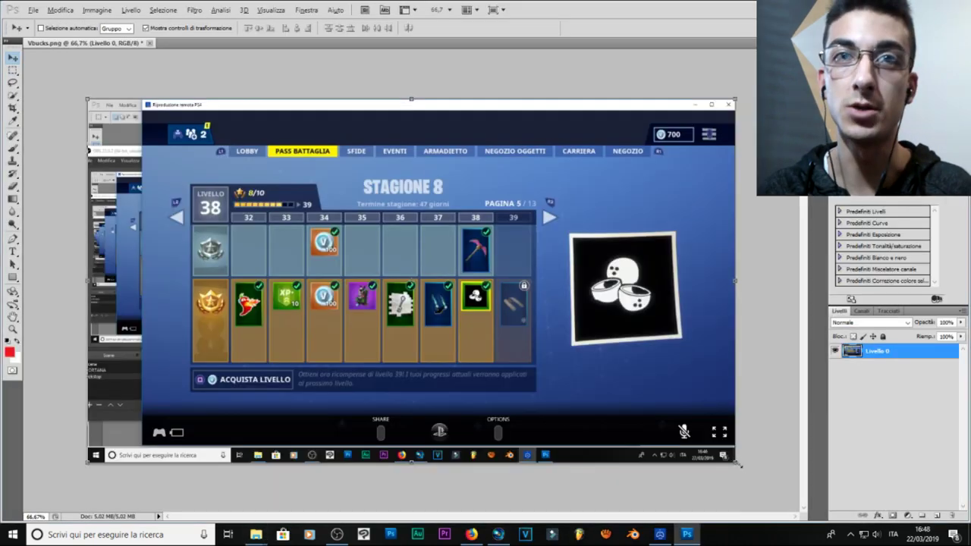
pyautogui.moveTo(738, 464); pyautogui.dragTo(763, 482)
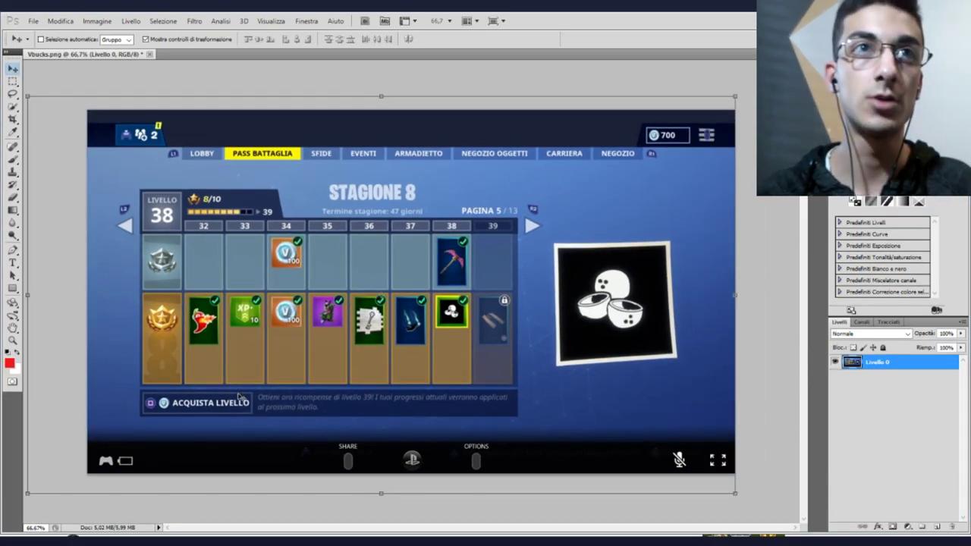
# - Delete everything in the screenshot from the middle of the menu tab row down to the canvas's lower edge
pyautogui.hotkey('ctrl', '+')
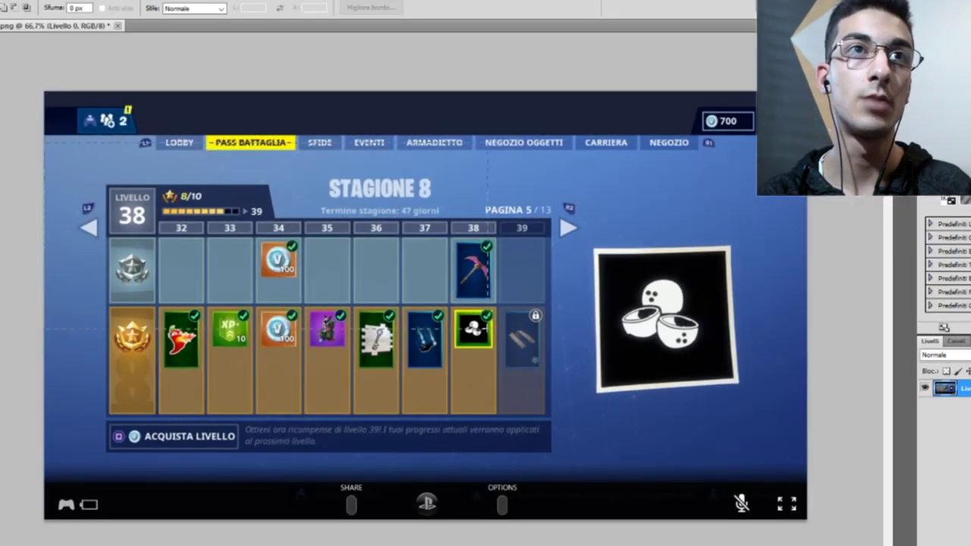
pyautogui.moveTo(488, 329); pyautogui.dragTo(806, 520)
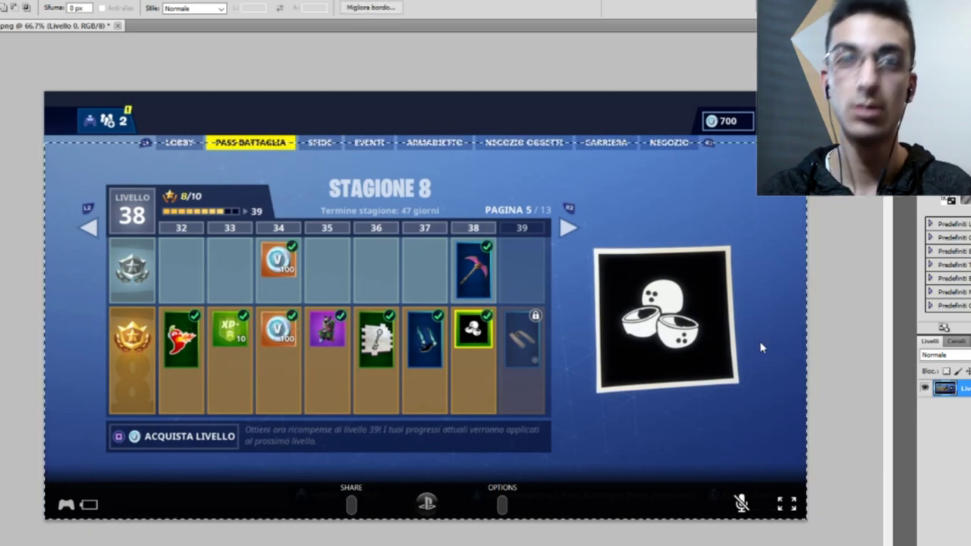
pyautogui.press('Delete')
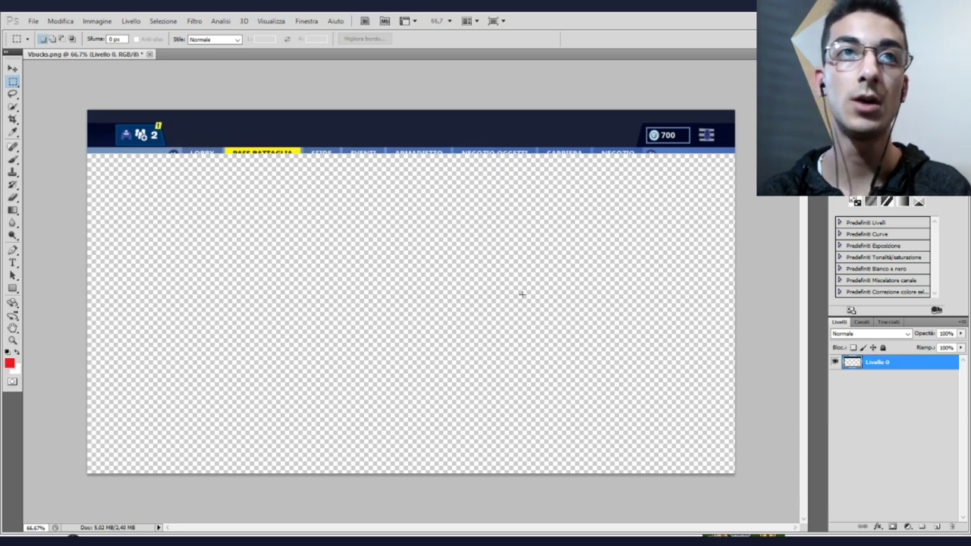
# - Trace the leftover menu tab strip under the dark header with the Polygonal Lasso, check it in Refine Edge and delete it
pyautogui.hotkey('ctrl', '+')
pyautogui.hotkey('ctrl', '+')
pyautogui.hotkey('ctrl', '+')
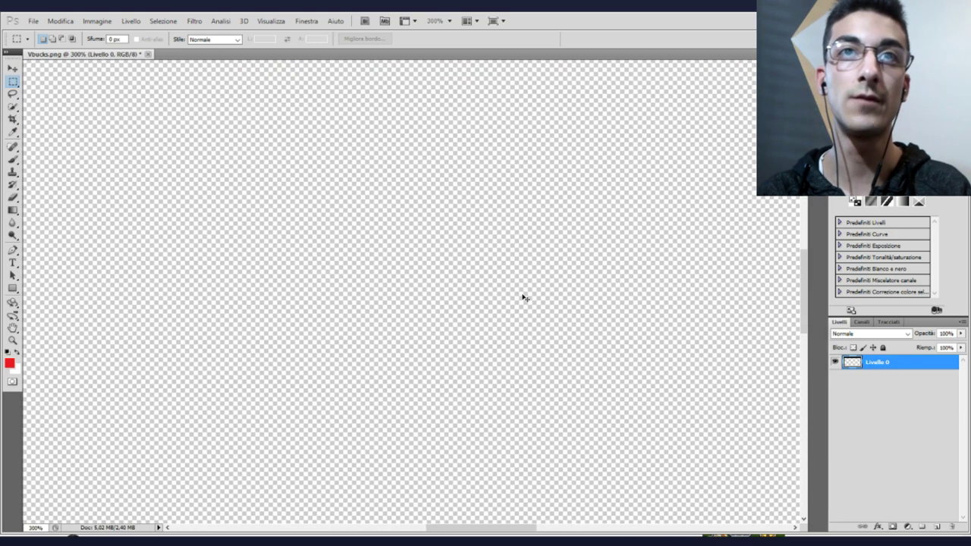
pyautogui.moveTo(389, 209); pyautogui.dragTo(758, 324)
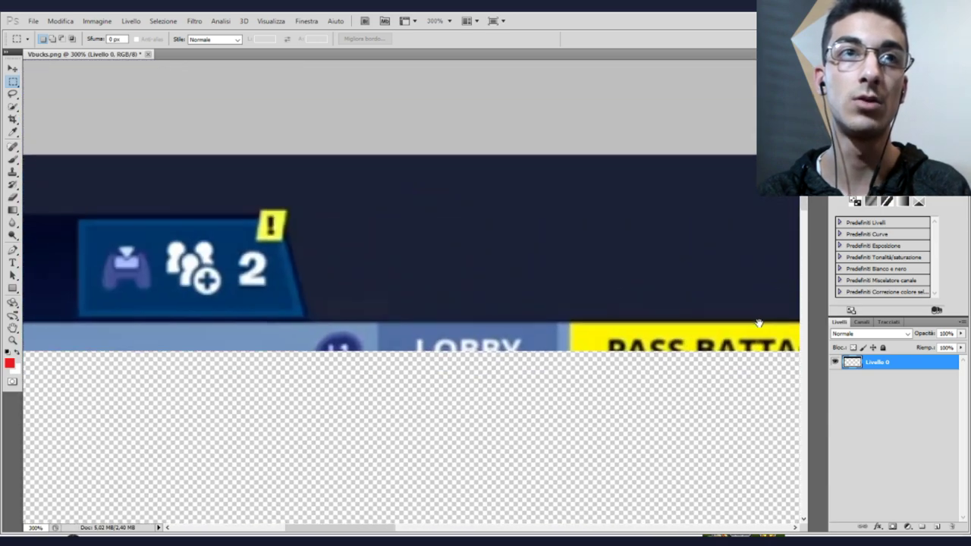
pyautogui.moveTo(124, 388); pyautogui.dragTo(326, 374)
pyautogui.click(12, 93)
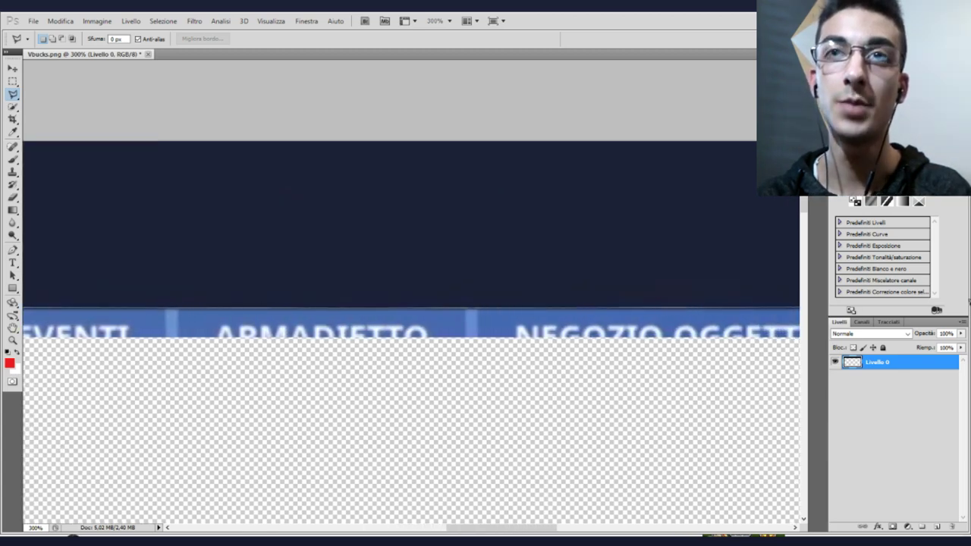
pyautogui.hscroll(10, 410, 322)
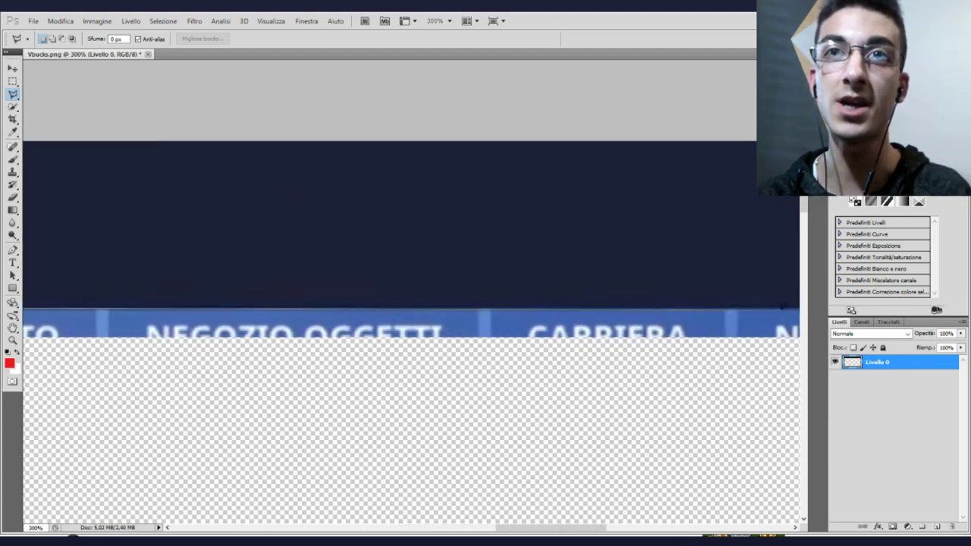
pyautogui.hscroll(8, 409, 326)
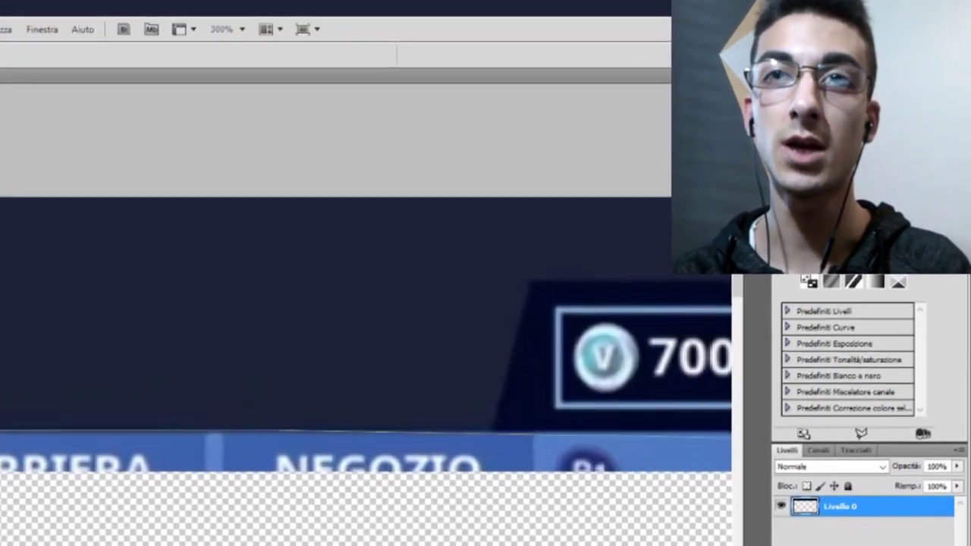
pyautogui.hscroll(8, 410, 327)
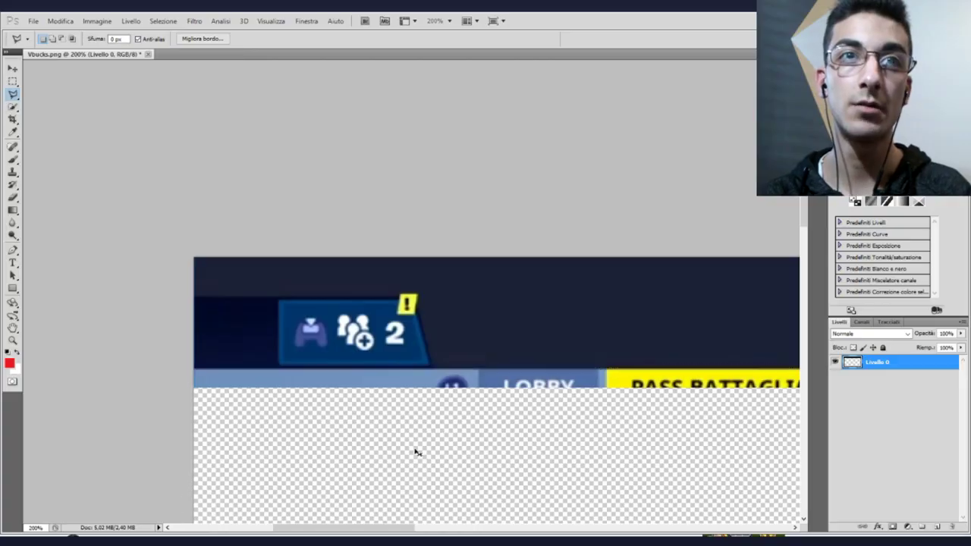
pyautogui.hotkey('ctrl', '+')
pyautogui.moveTo(419, 437); pyautogui.dragTo(490, 399)
pyautogui.click(203, 38)
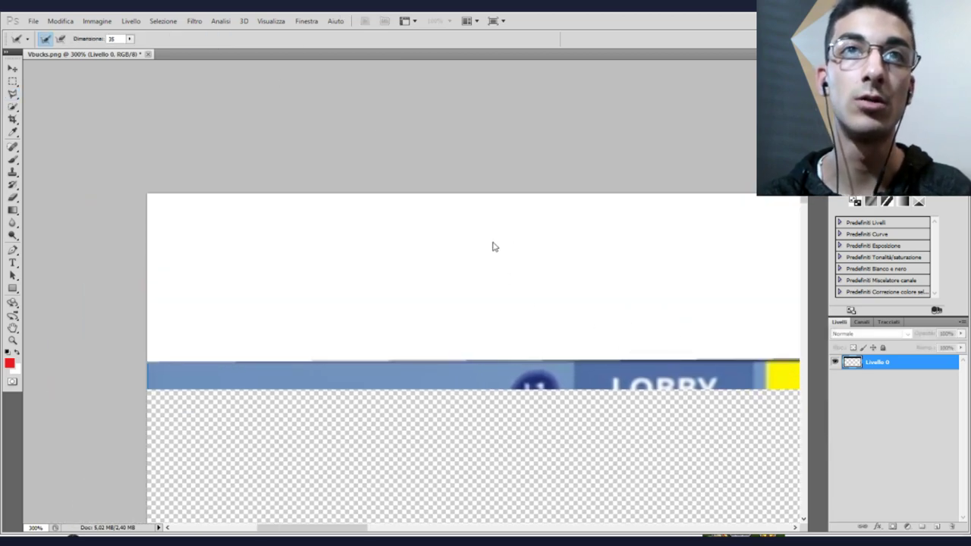
pyautogui.press('Escape')
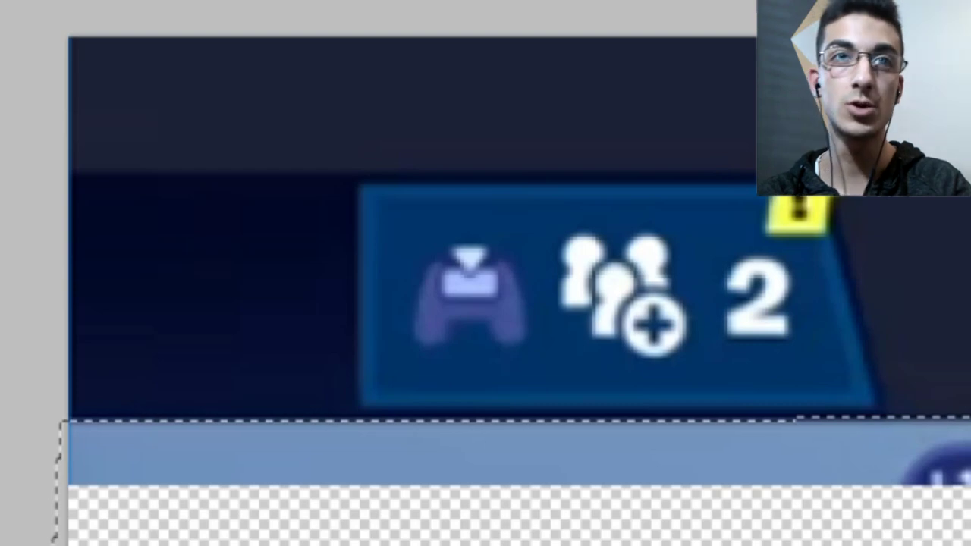
pyautogui.press('Delete')
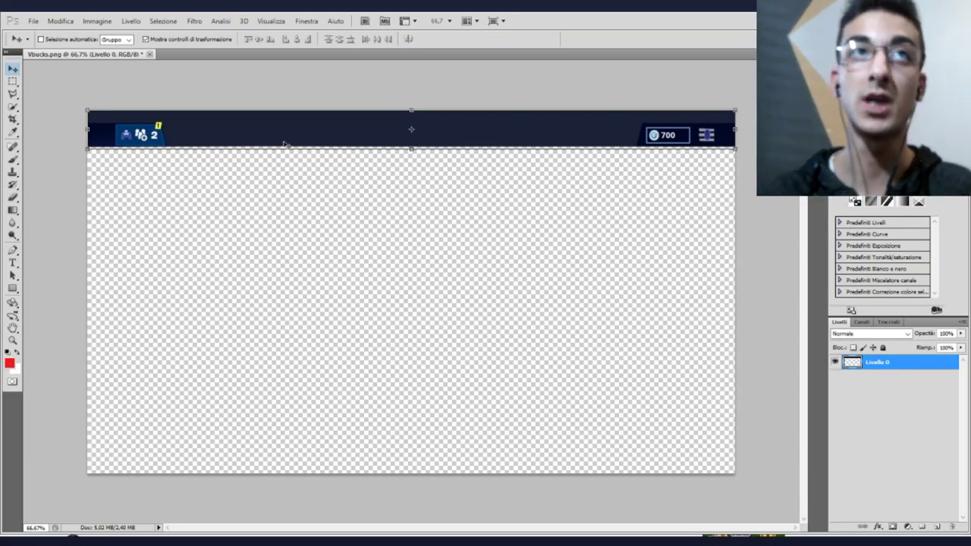
# - Add a text layer reading 20700 beside the V-Bucks counter in the header
pyautogui.press('z')
pyautogui.moveTo(668, 144); pyautogui.dragTo(623, 136)
pyautogui.press('v')
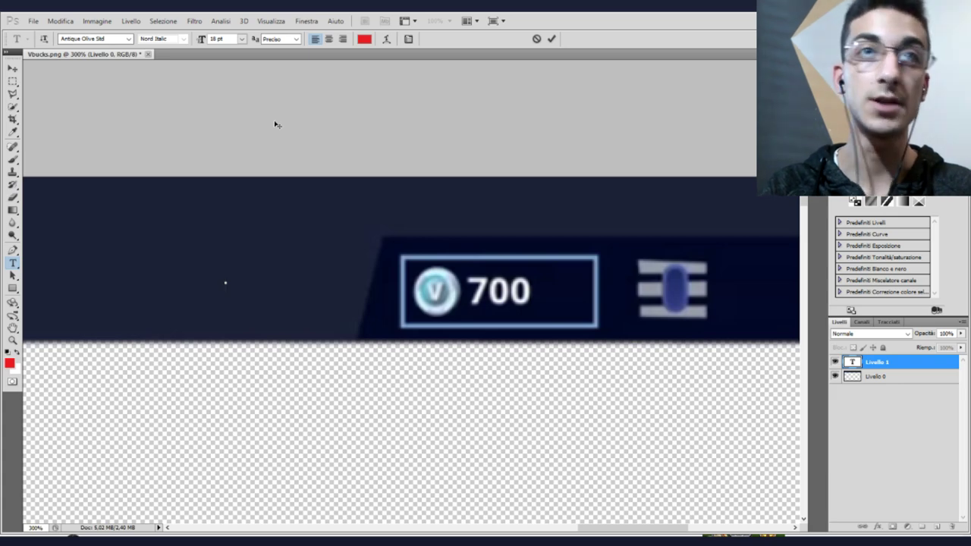
pyautogui.write('20')
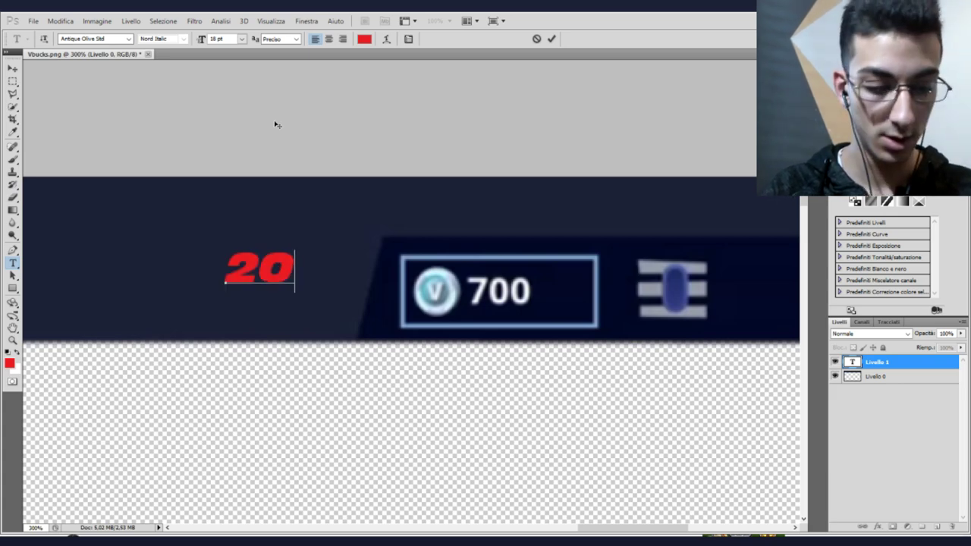
pyautogui.write('700')
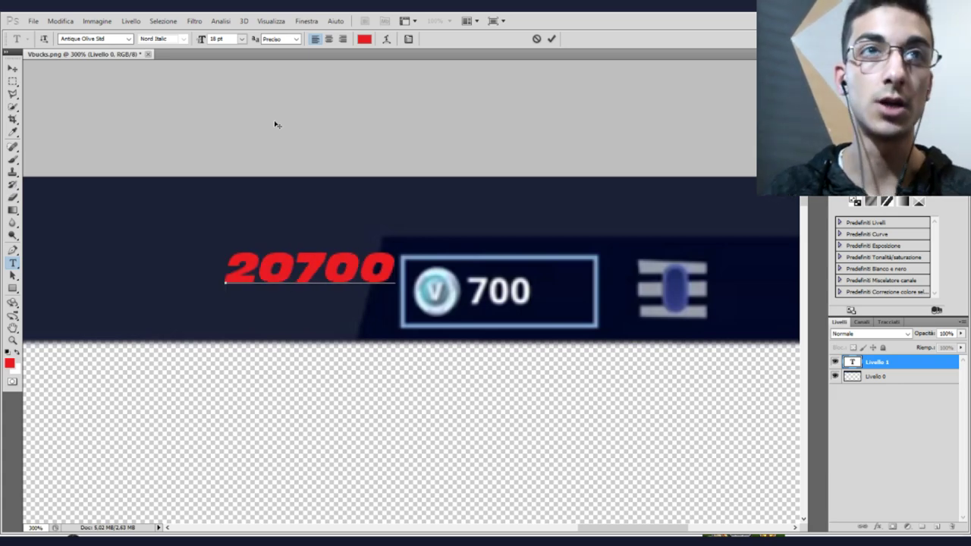
# - Restyle the 20700 text as upright white lettering and align its start with the original 700 in the V-Bucks box
pyautogui.hotkey('ctrl', 'a')
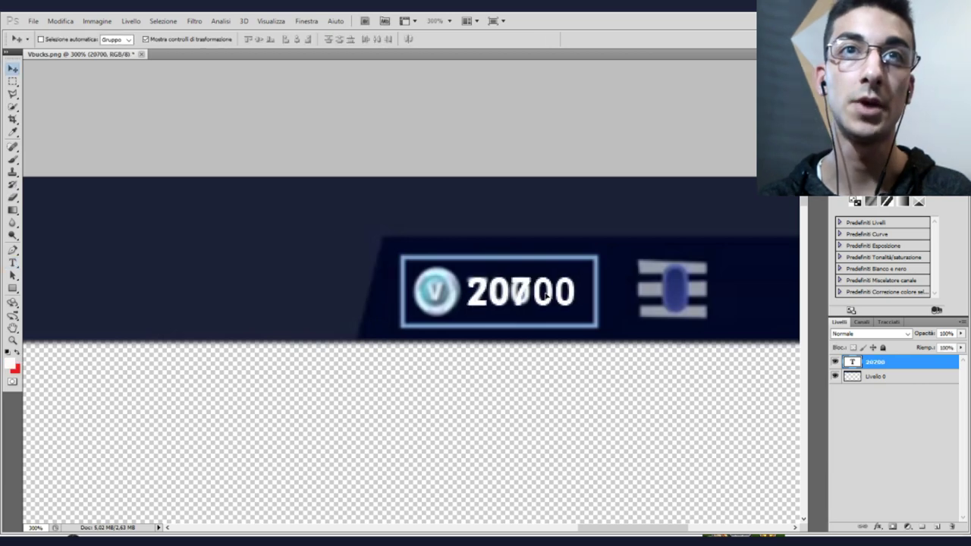
pyautogui.moveTo(544, 296); pyautogui.dragTo(602, 272)
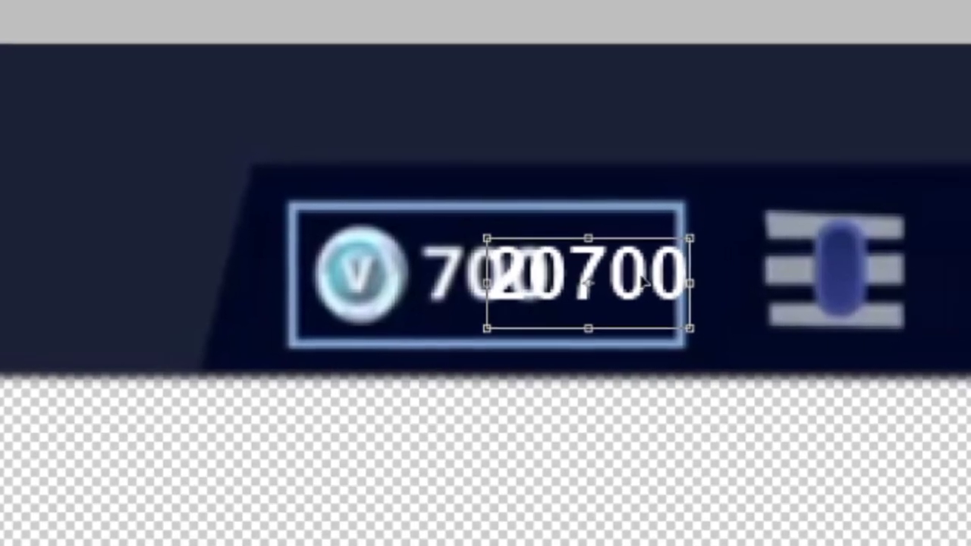
pyautogui.hotkey('shift', 'Left')
pyautogui.hotkey('shift', 'Left')
pyautogui.hotkey('shift', 'Left')
pyautogui.hotkey('shift', 'Right')
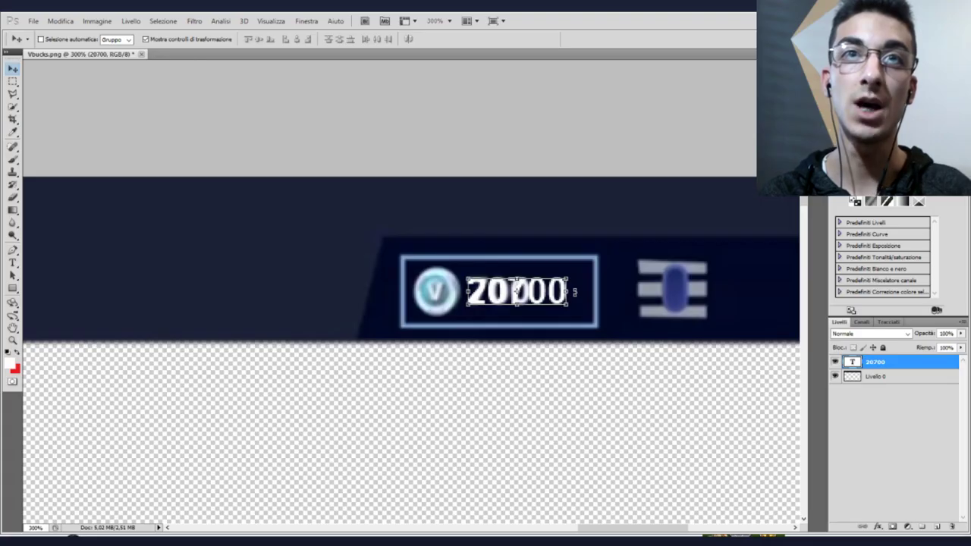
pyautogui.press('Right')
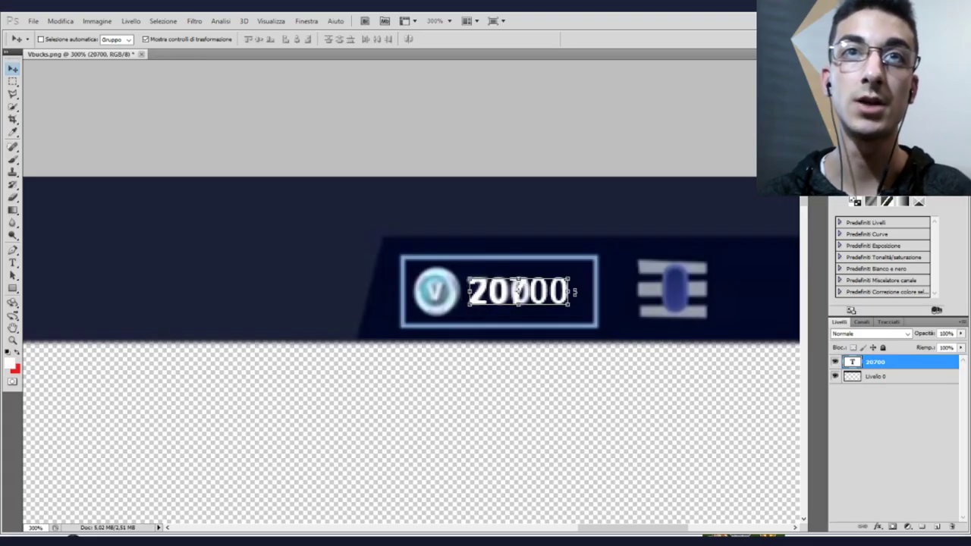
pyautogui.press('Right')
# - Paint over the original 700 on Livello 0 with the sampled dark background colour, hiding the 20700 text layer meanwhile
pyautogui.keyDown('ctrl'); pyautogui.click(609, 258); pyautogui.keyUp('ctrl')
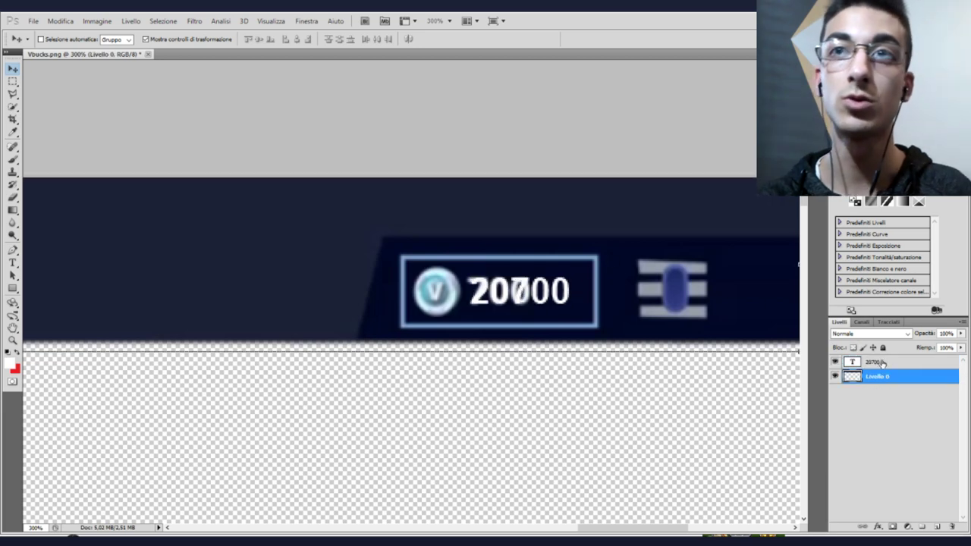
pyautogui.click(836, 362)
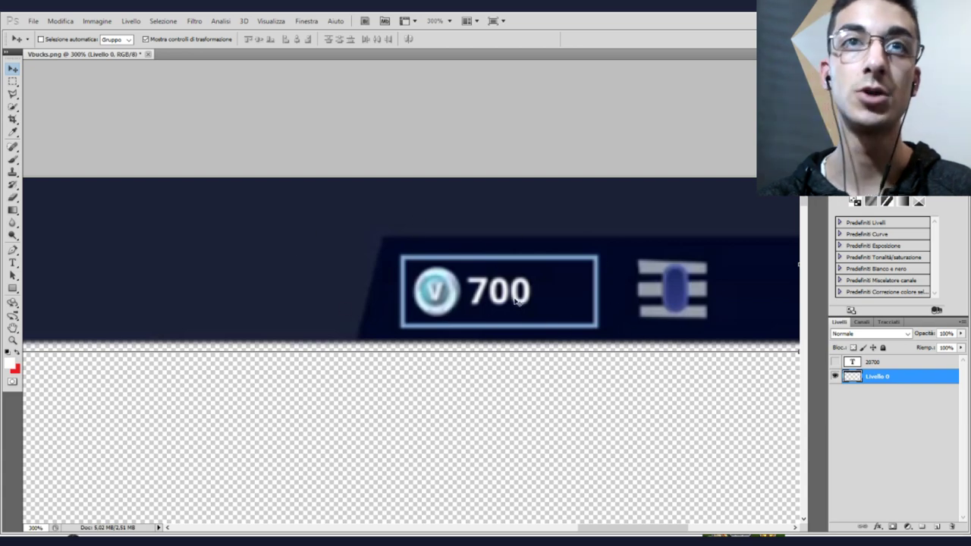
pyautogui.press('m')
pyautogui.moveTo(463, 269); pyautogui.dragTo(540, 307)
pyautogui.press('i')
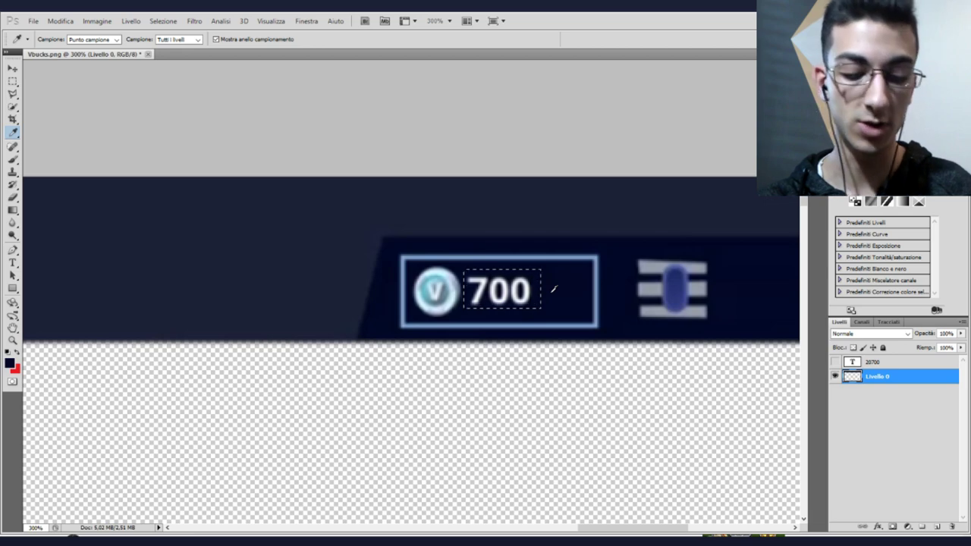
pyautogui.press('b')
pyautogui.moveTo(520, 290)
pyautogui.mouseDown()
pyautogui.moveTo(478, 288)
pyautogui.moveTo(434, 310)
pyautogui.moveTo(458, 312)
pyautogui.moveTo(494, 281)
pyautogui.mouseUp()
pyautogui.hotkey('ctrl', 'd')
pyautogui.press('v')
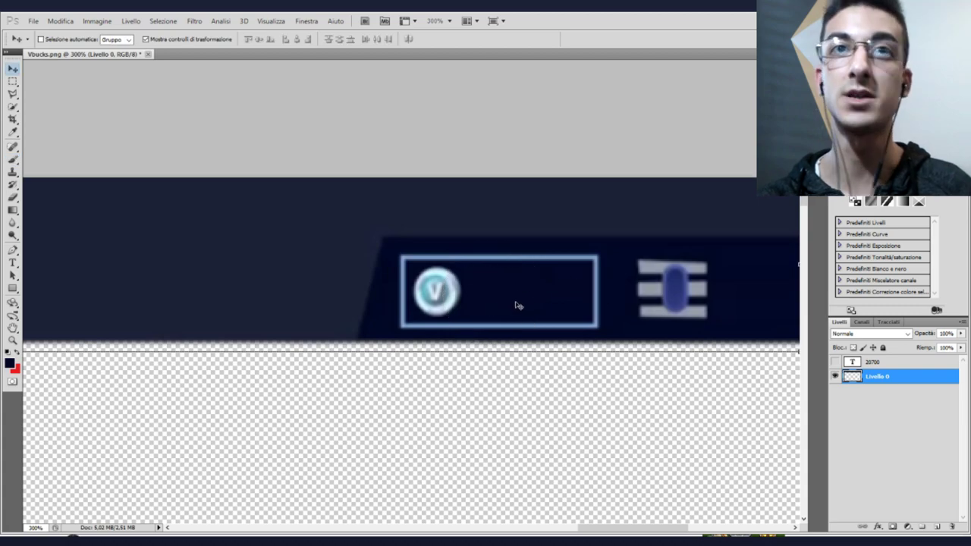
pyautogui.click(835, 363)
pyautogui.hotkey('ctrl', '1')
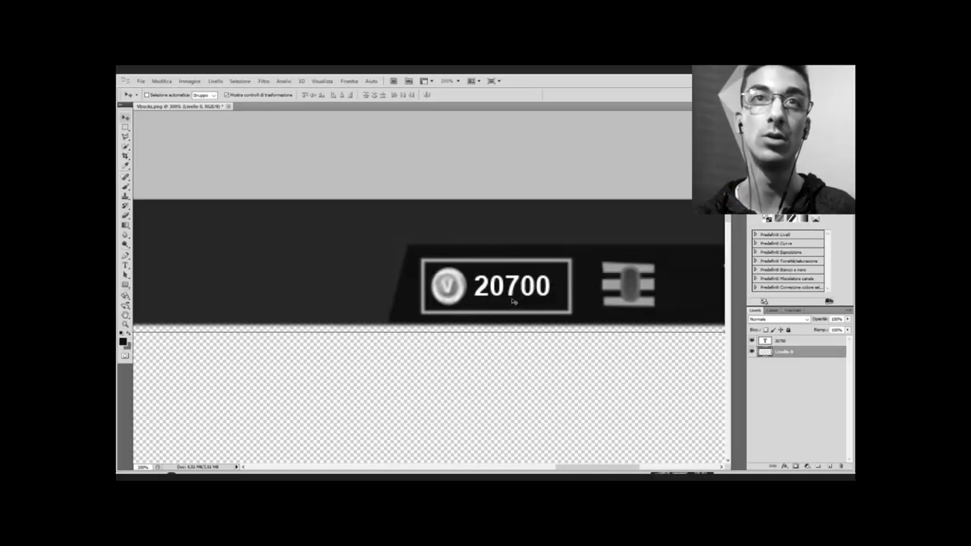
# - Change the counter text to 20.700 and lower that text layer's opacity to 90%
pyautogui.press('t')
pyautogui.click(886, 363)
pyautogui.click(516, 288)
pyautogui.write('.')
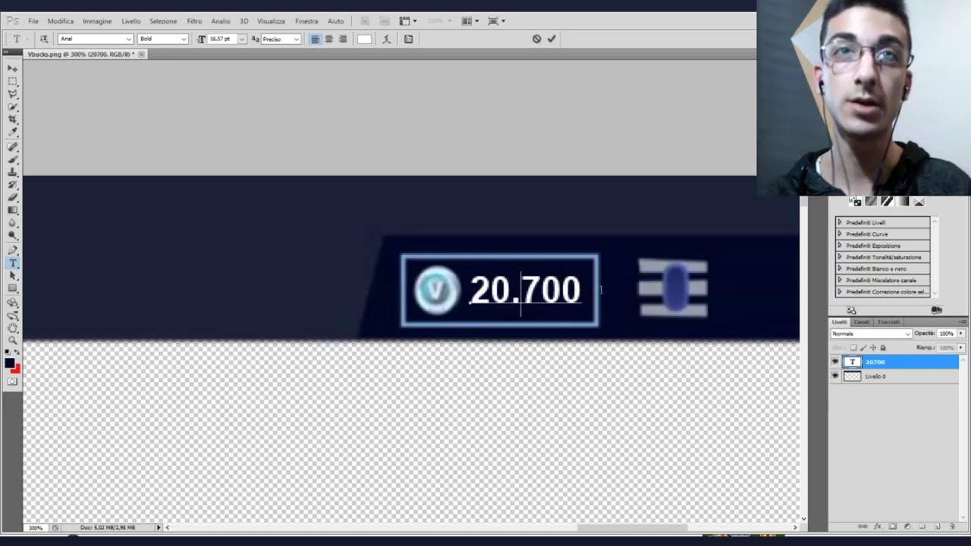
pyautogui.click(12, 69)
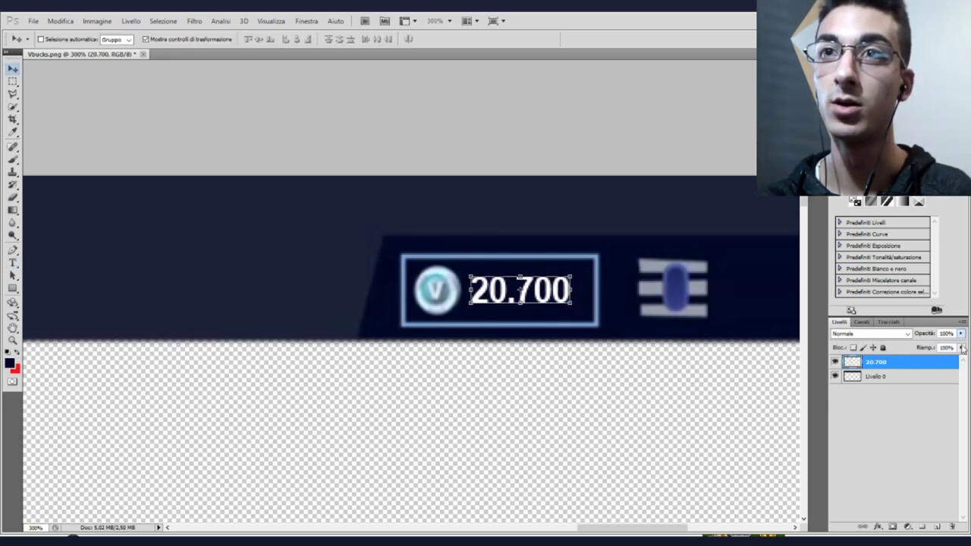
pyautogui.moveTo(947, 349); pyautogui.dragTo(959, 350)
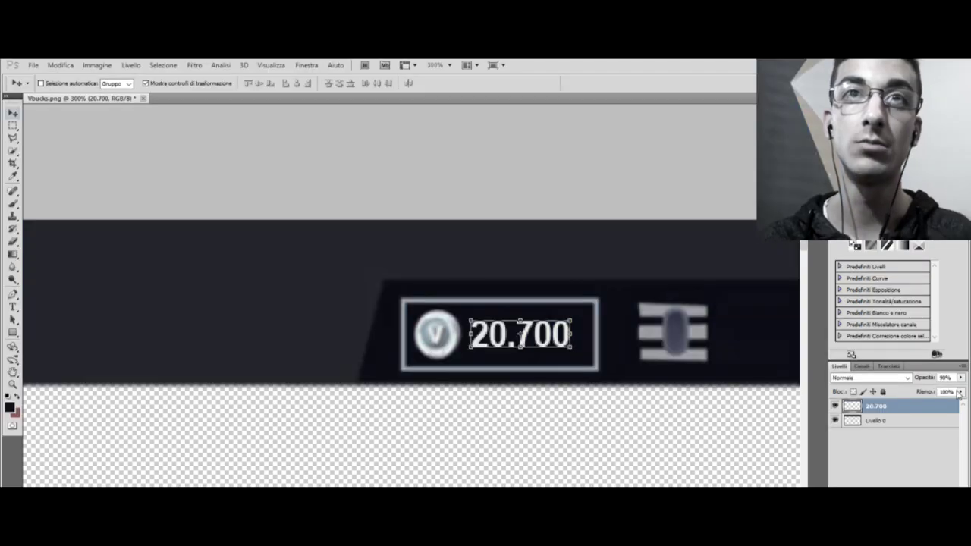
pyautogui.click(921, 447)
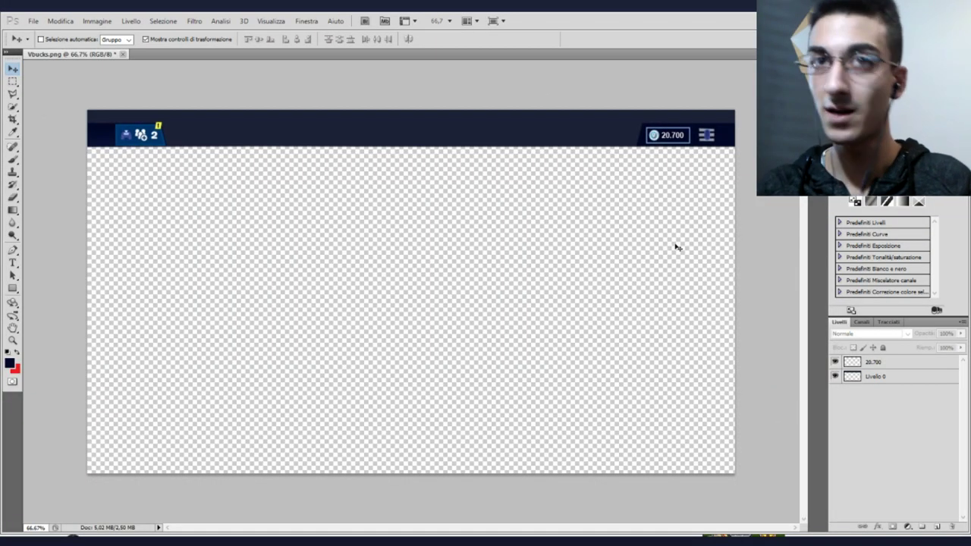
# - Save the overlay as a PNG copy named VbucksFALSI.png in the VBUCKS FALSI folder with default PNG options
pyautogui.click(33, 21)
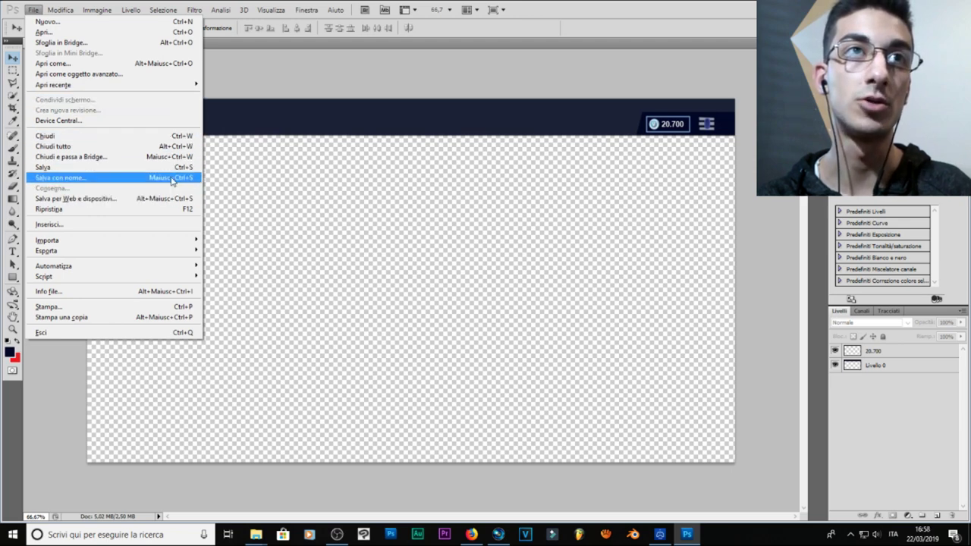
pyautogui.click(314, 216)
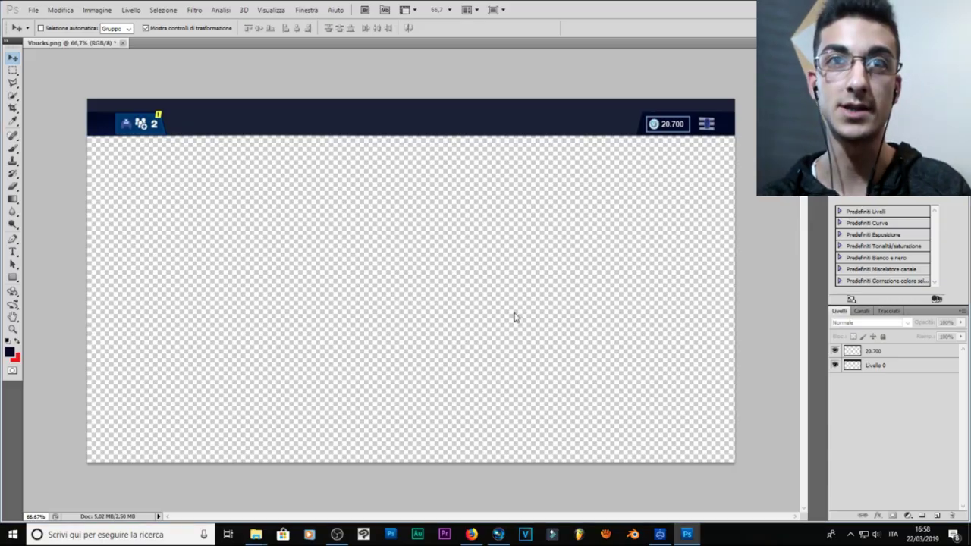
pyautogui.hotkey('ctrl', 'shift', 's')
pyautogui.click(478, 281)
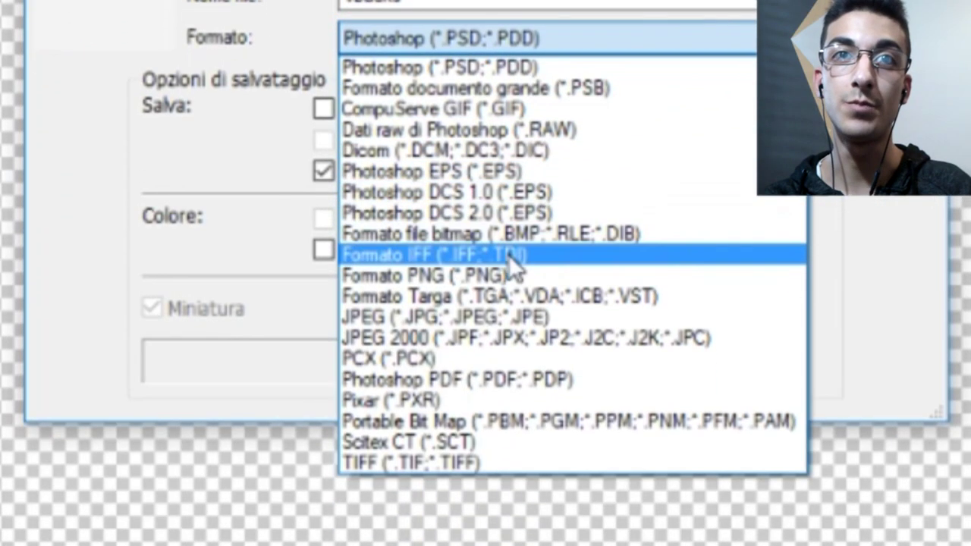
pyautogui.click(455, 275)
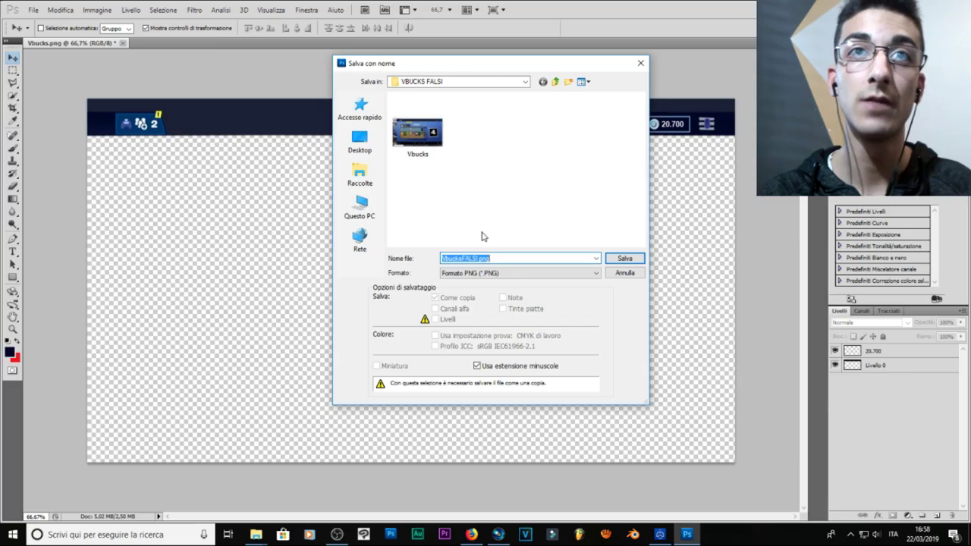
pyautogui.press('Return')
pyautogui.press('Return')
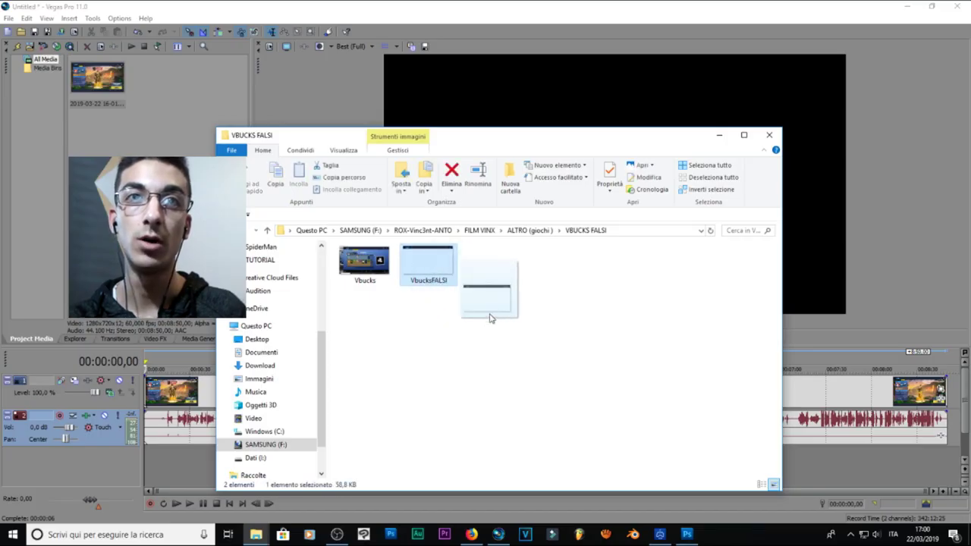
# - Switch to Vegas Pro, place VbucksFALSI.png at the end of the gameplay clip and insert a new video track above it
pyautogui.moveTo(954, 407); pyautogui.dragTo(948, 409)
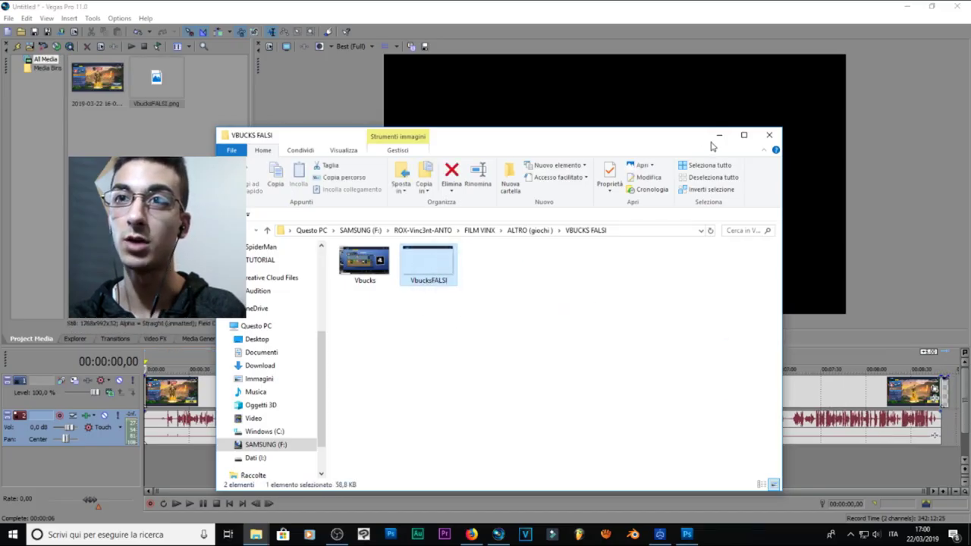
pyautogui.click(719, 137)
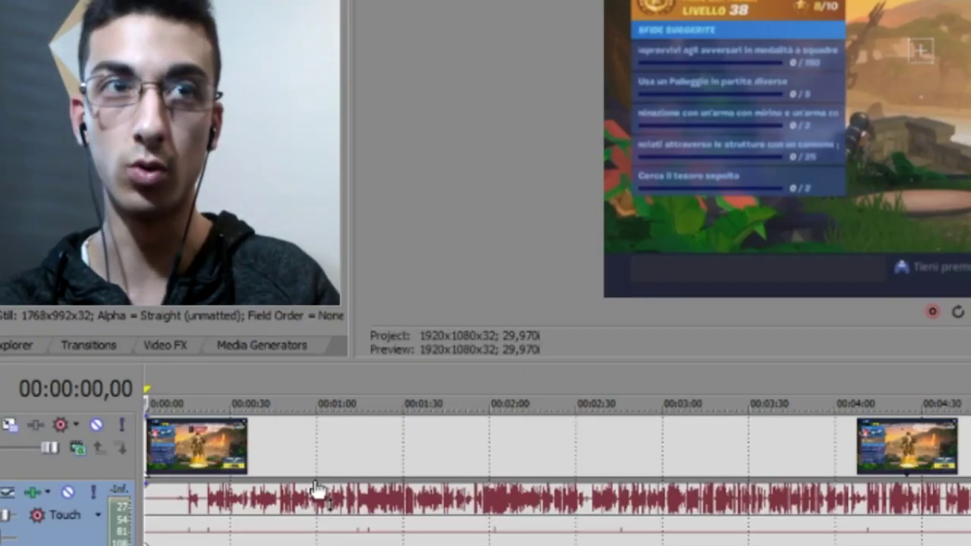
pyautogui.hotkey('ctrl', 'shift', 'q')
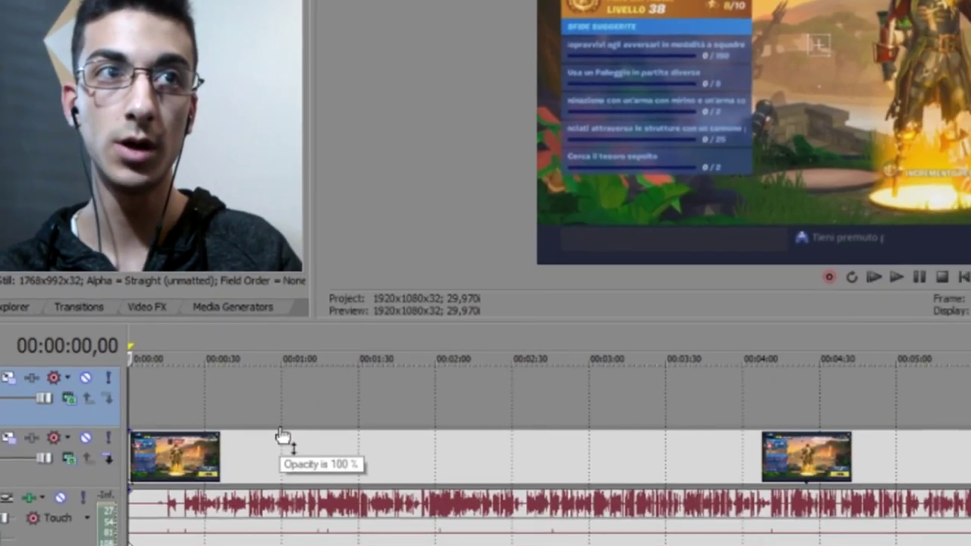
pyautogui.rightClick(7, 412)
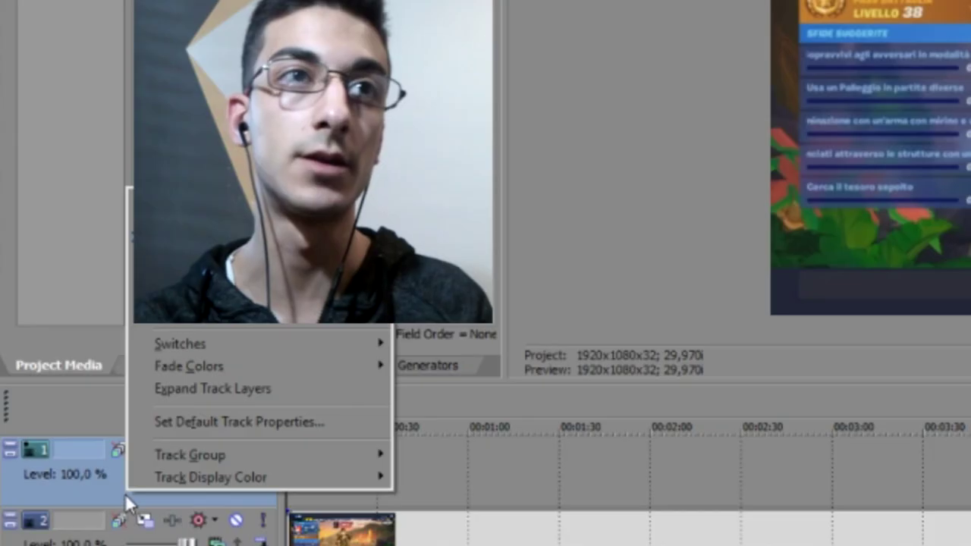
pyautogui.click(101, 497)
pyautogui.rightClick(137, 484)
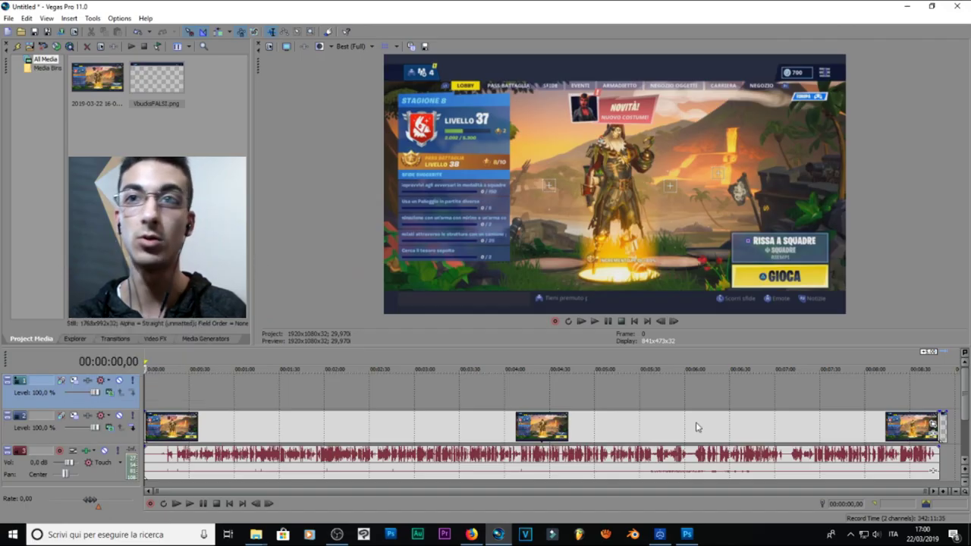
# - Move the VbucksFALSI.png overlay to the start of the new top track and extend it over the whole gameplay clip
pyautogui.click(944, 424)
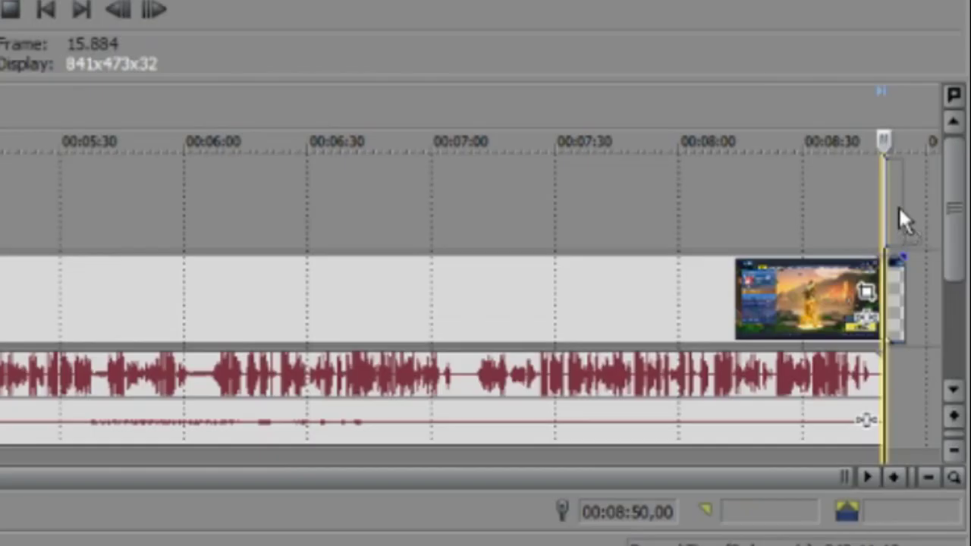
pyautogui.moveTo(900, 209); pyautogui.dragTo(146, 397)
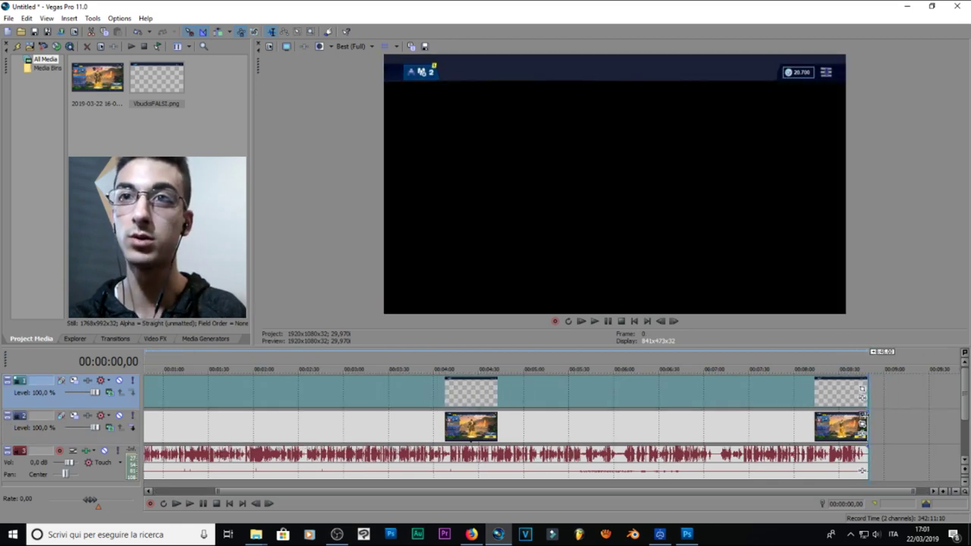
pyautogui.hscroll(-1, 369, 420)
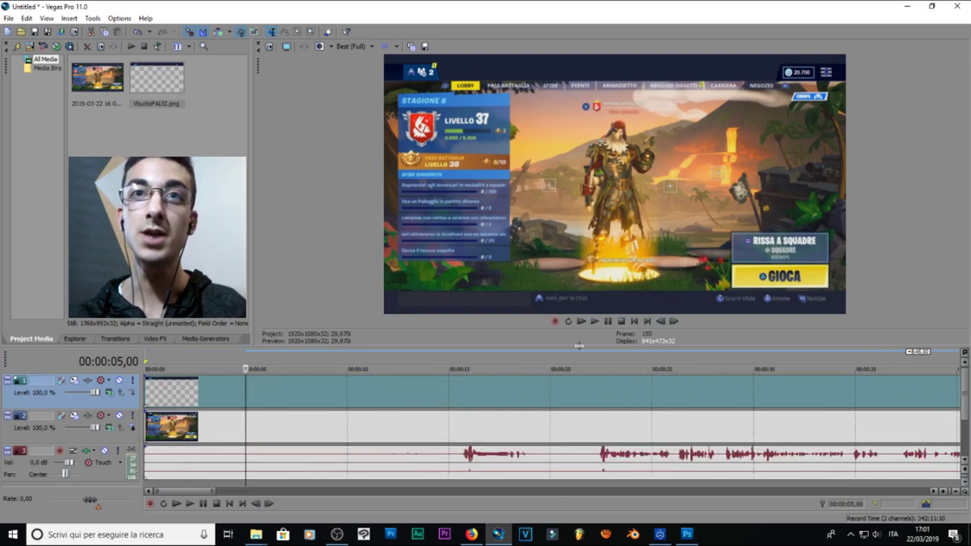
# - Check the overlaid header against the lobby and locker footage in a resized preview, and review the overlay's coverage along the timeline
pyautogui.moveTo(579, 347); pyautogui.dragTo(592, 427)
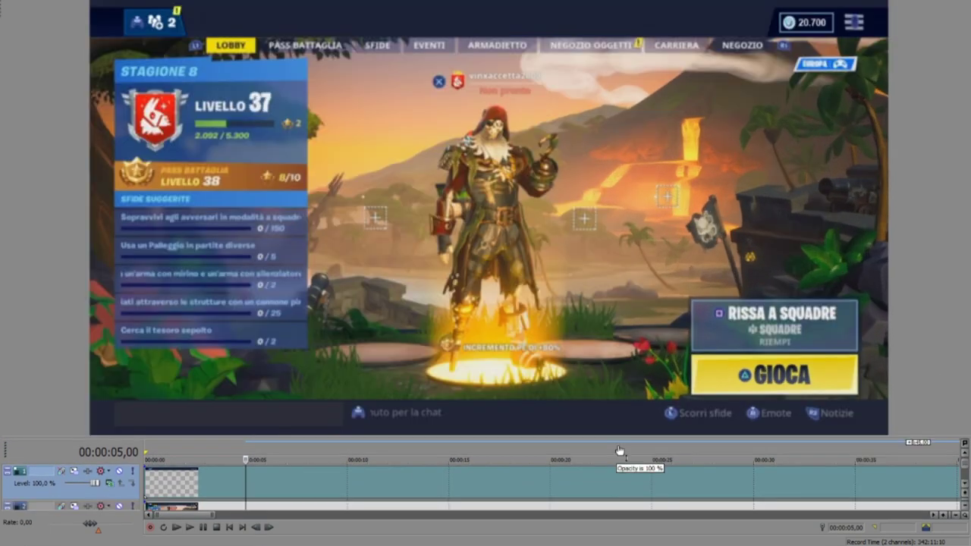
pyautogui.moveTo(622, 442); pyautogui.dragTo(625, 502)
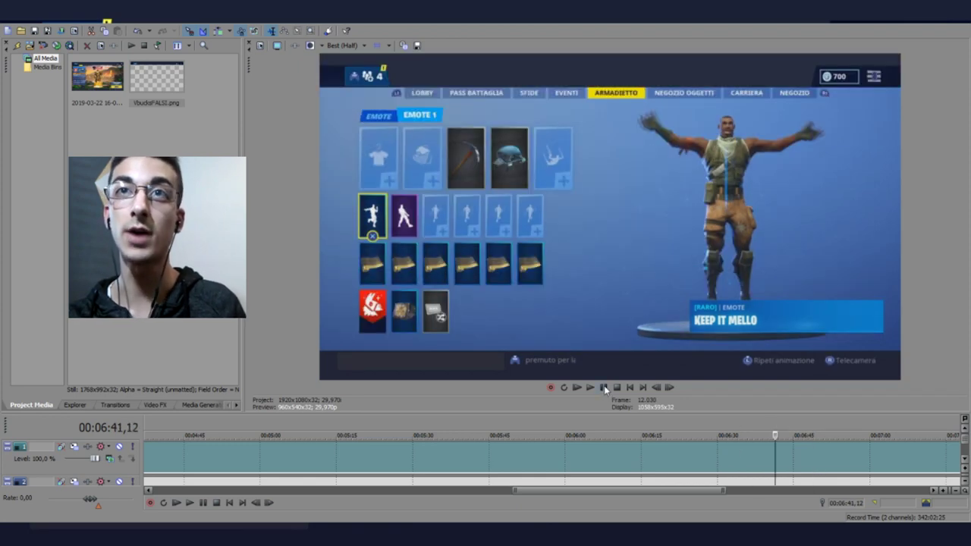
pyautogui.click(604, 385)
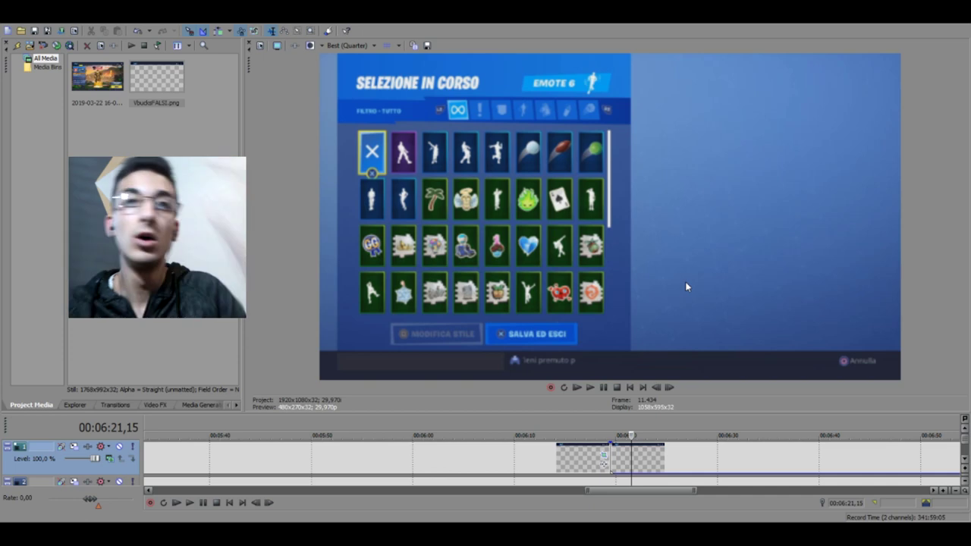
pyautogui.scroll(-5, 634, 447)
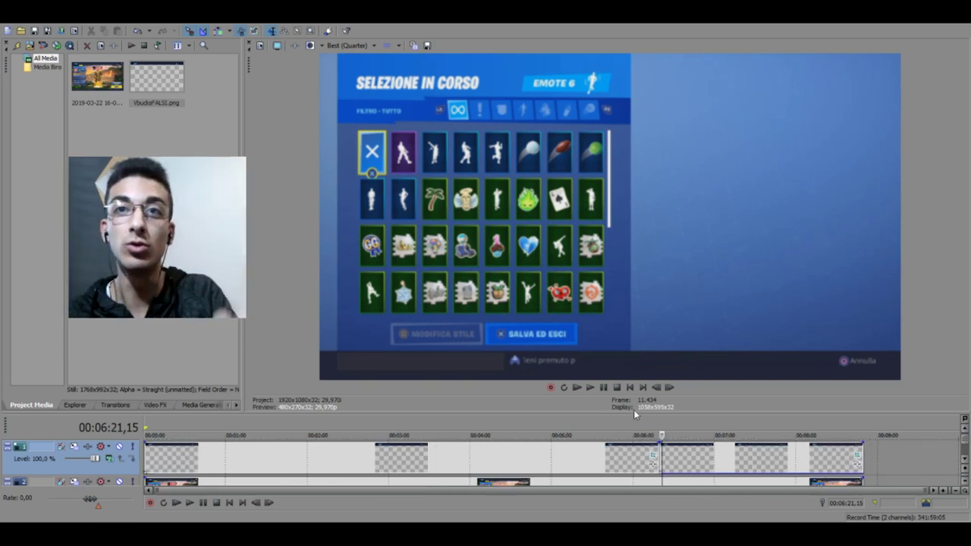
pyautogui.moveTo(638, 411); pyautogui.dragTo(629, 343)
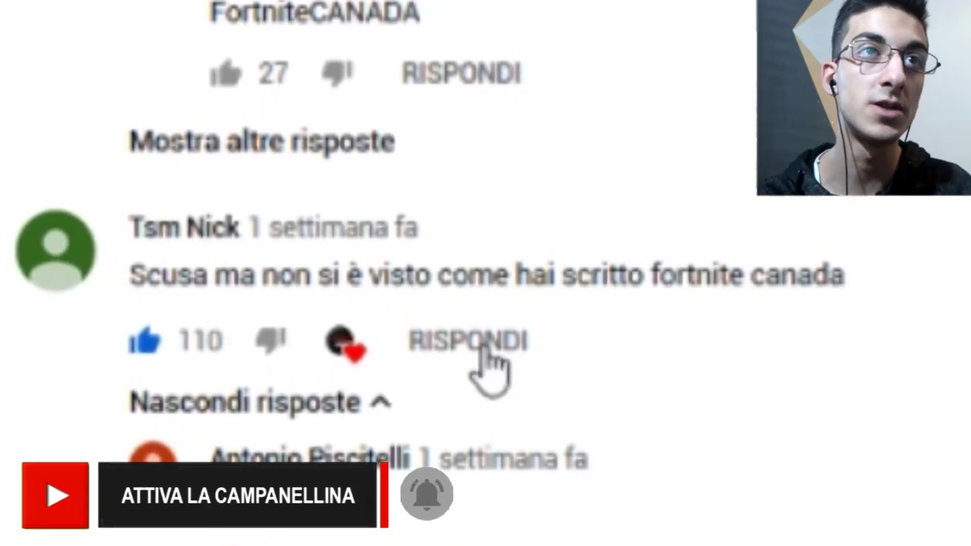
# - Switch to the YouTube comments and open a public reply to the comment about how fortnite canada was written
pyautogui.click(482, 349)
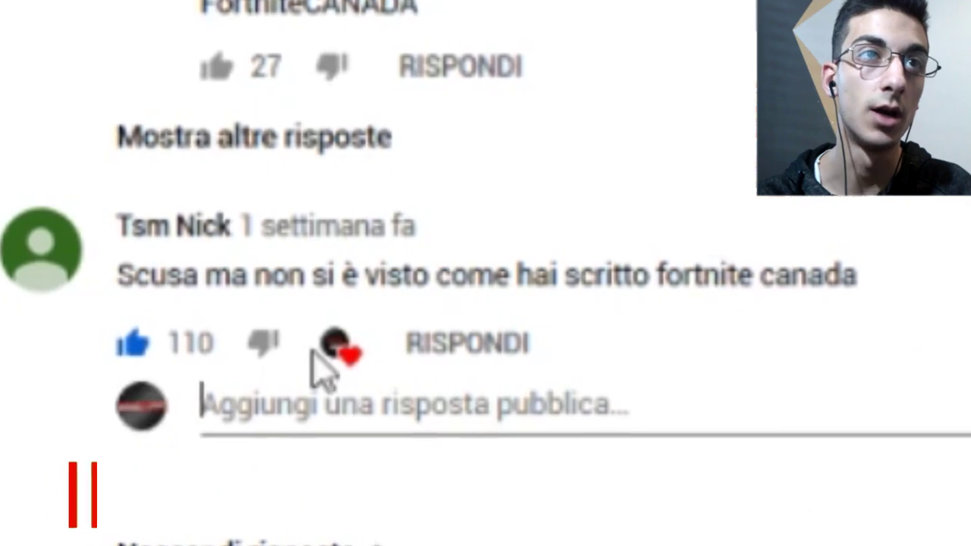